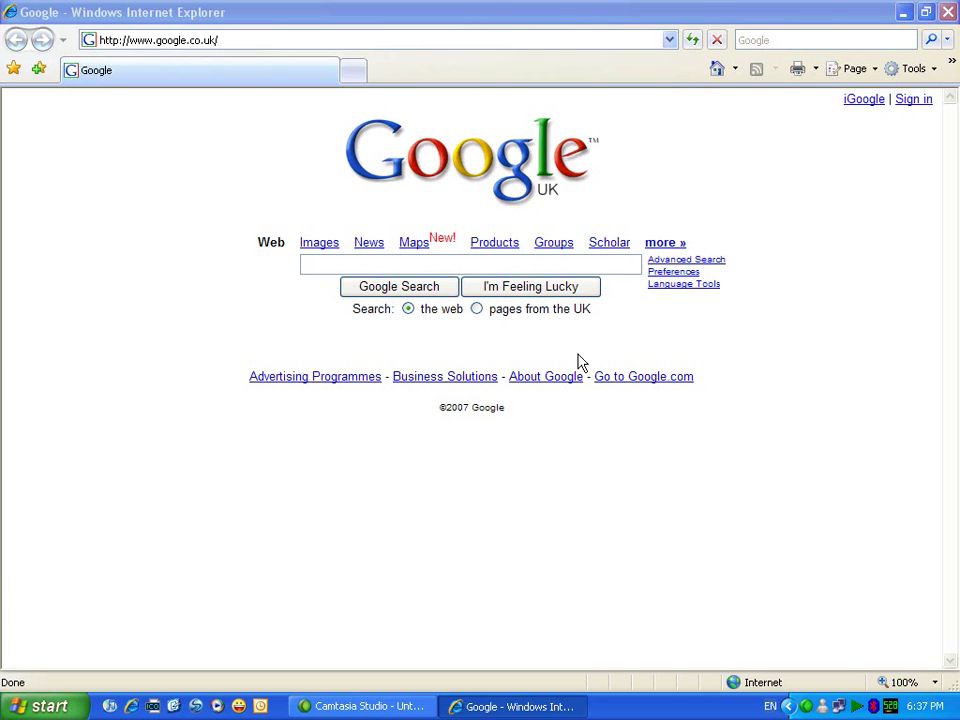
Step: Close the browser and open the Readmepspwxp text file from the Portals folder inside the desktop homework folder
left_click(482, 7)
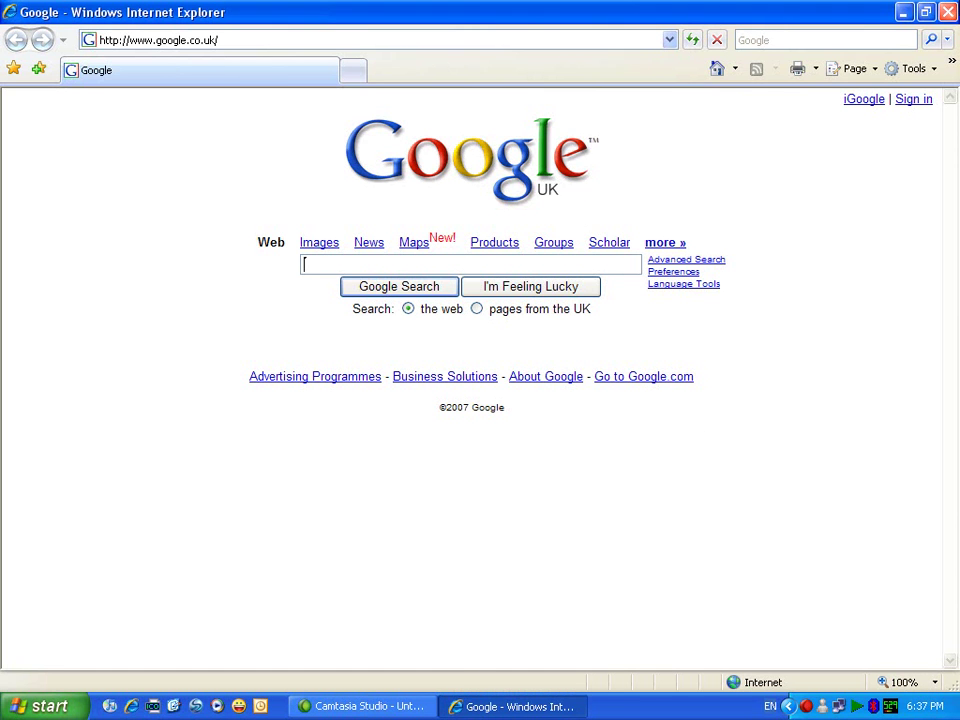
left_click(947, 12)
double_click(181, 483)
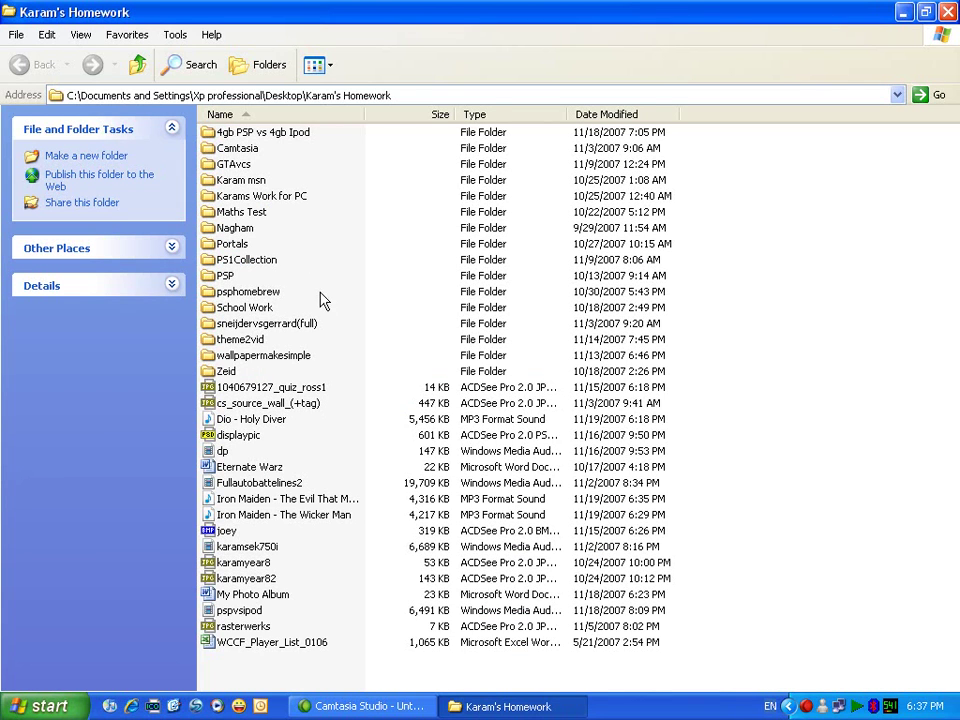
double_click(224, 246)
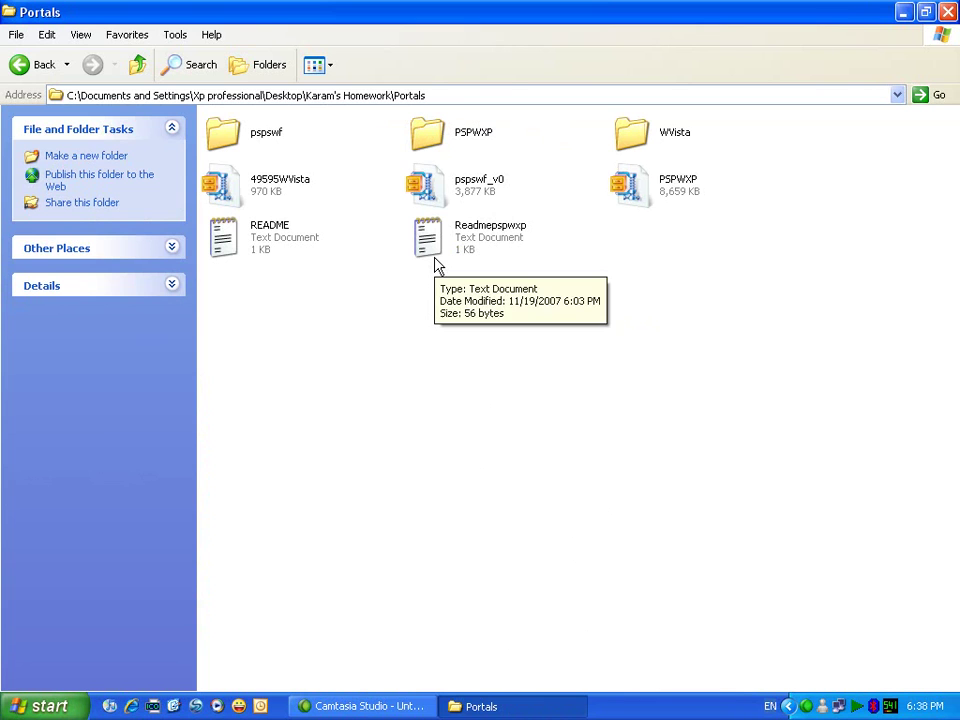
double_click(437, 243)
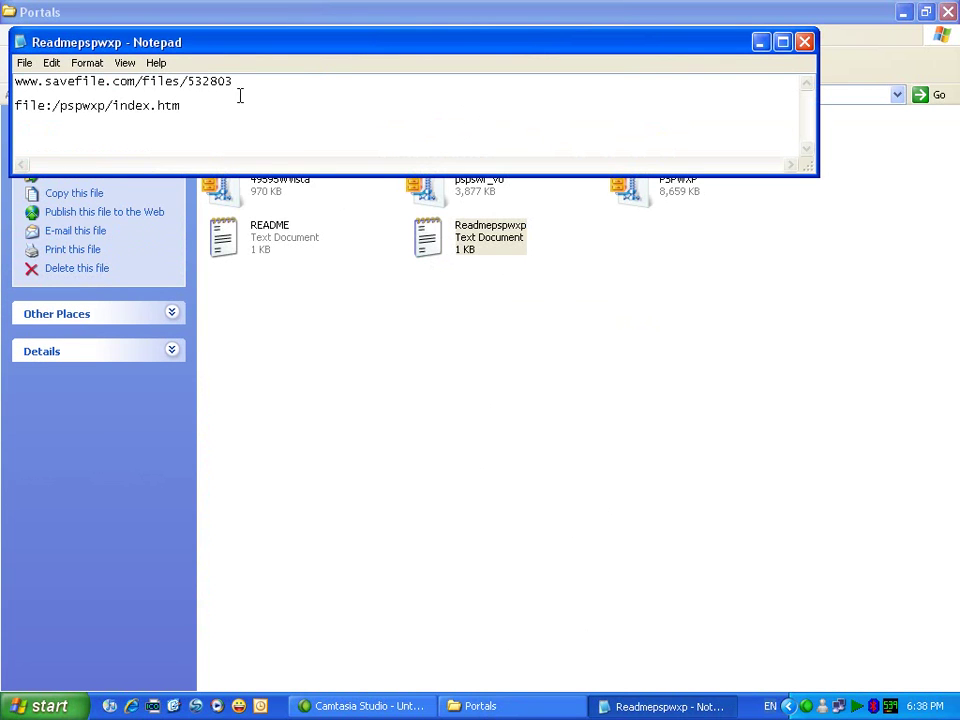
left_click_drag(240, 96, 15, 82)
left_click(51, 62)
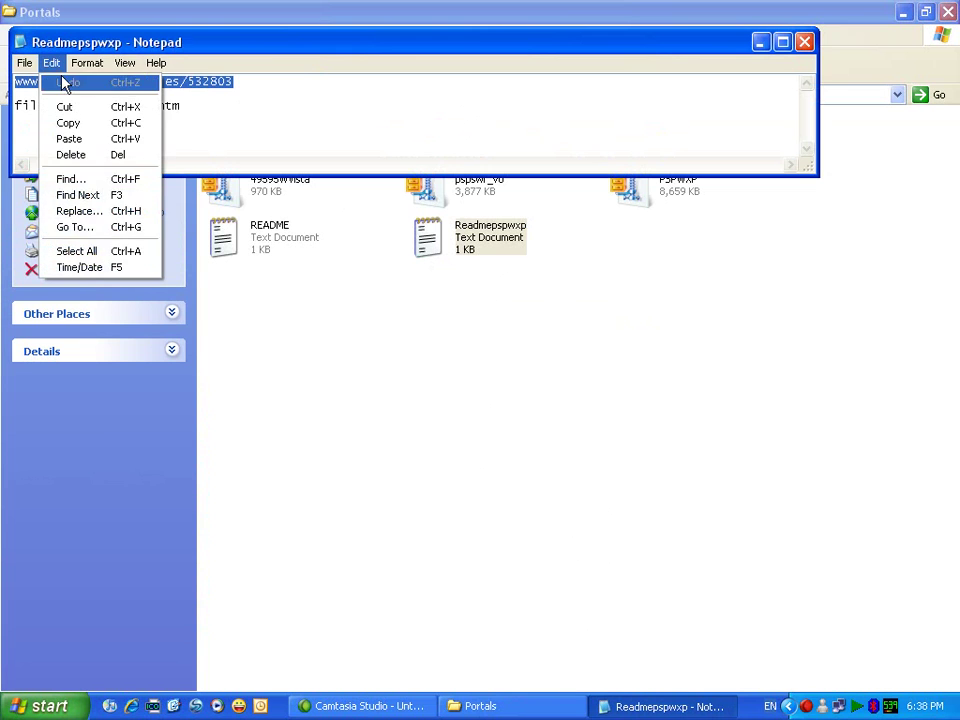
left_click(95, 97)
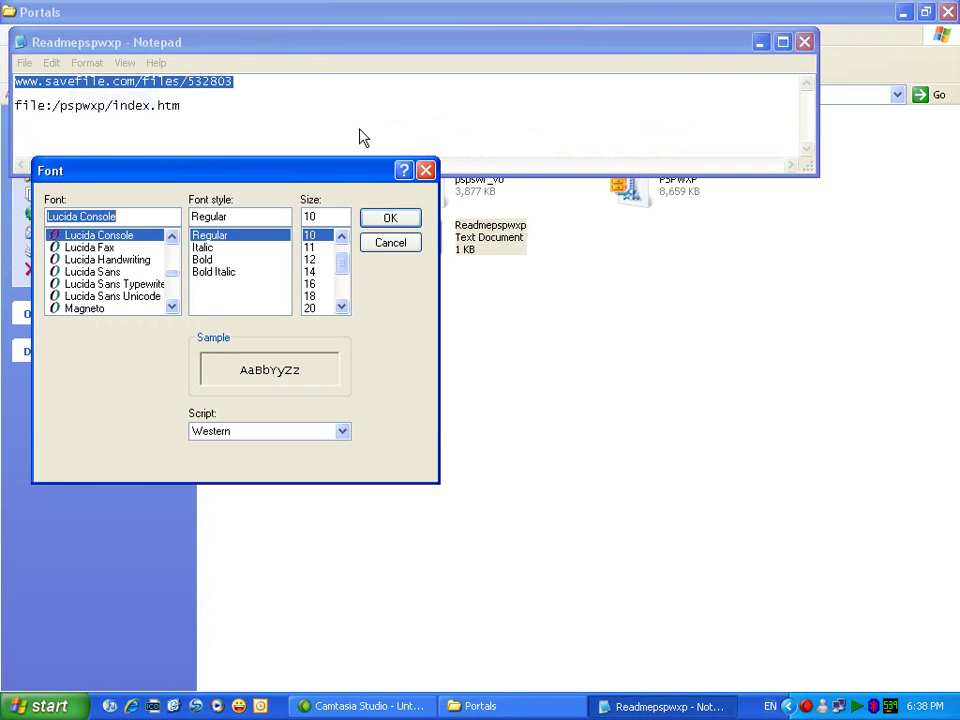
scroll(347, 302, "down", 3)
left_click(308, 309)
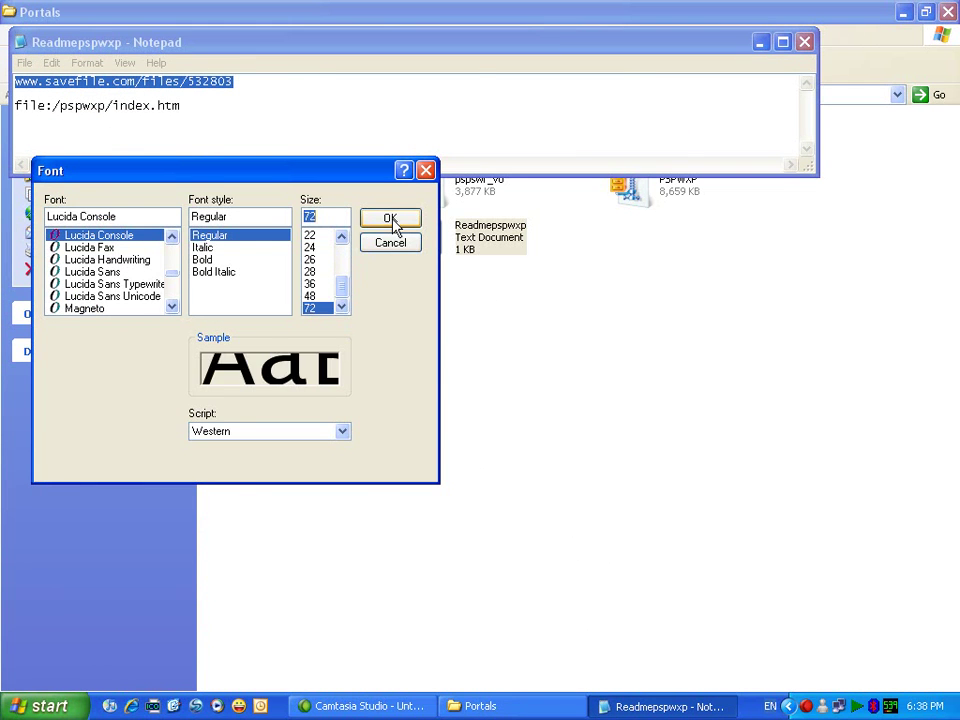
left_click(390, 219)
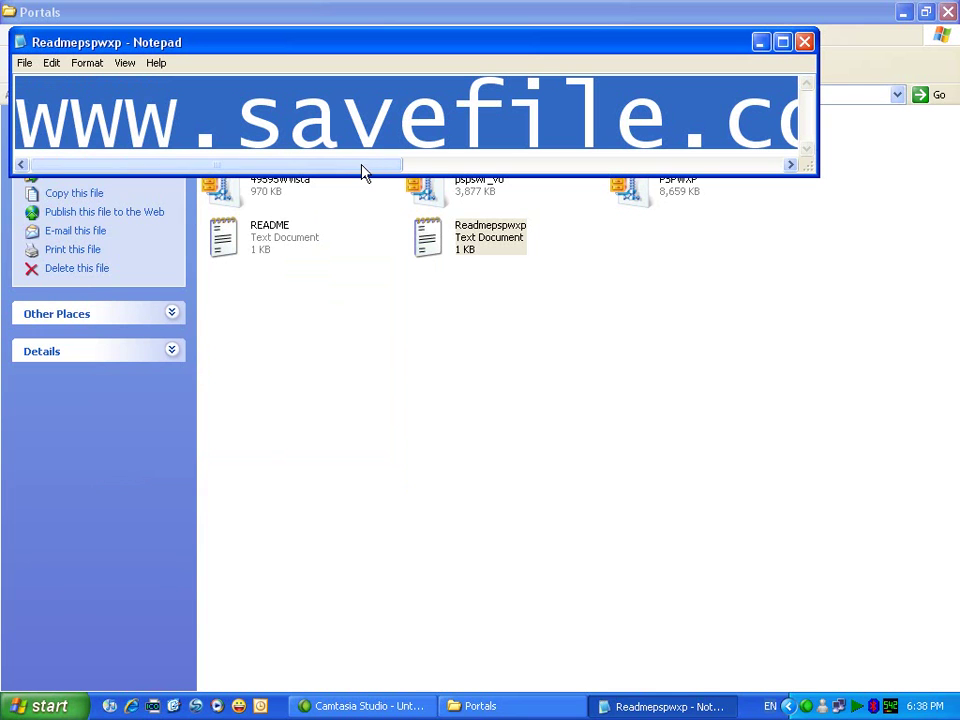
Step: Read the enlarged download address in the readme from beginning to end
left_click_drag(363, 166, 760, 165)
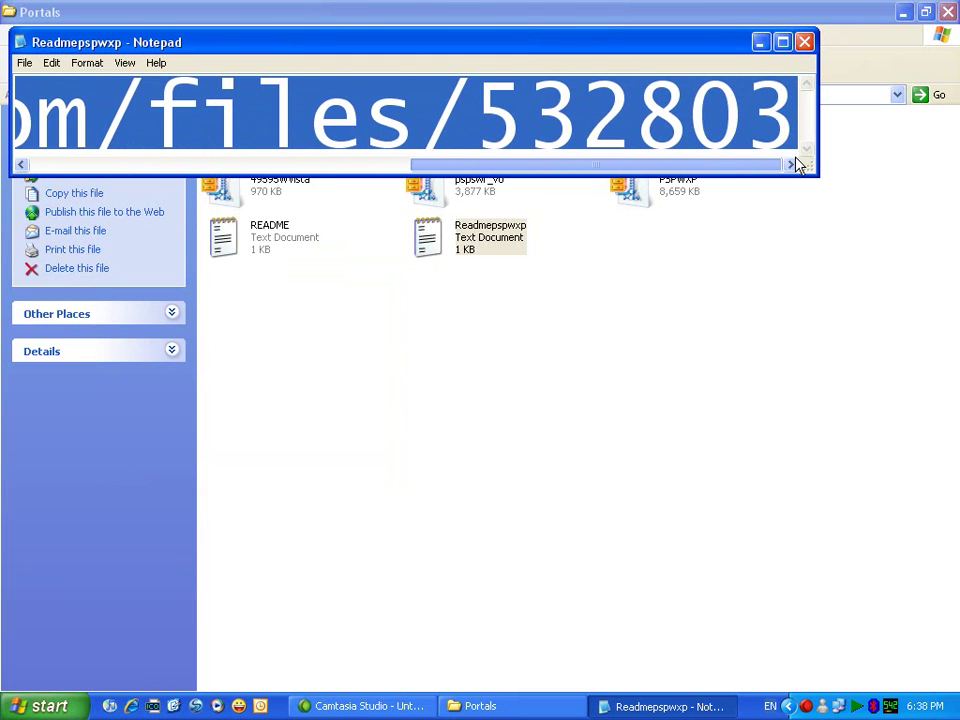
left_click_drag(797, 165, 797, 165)
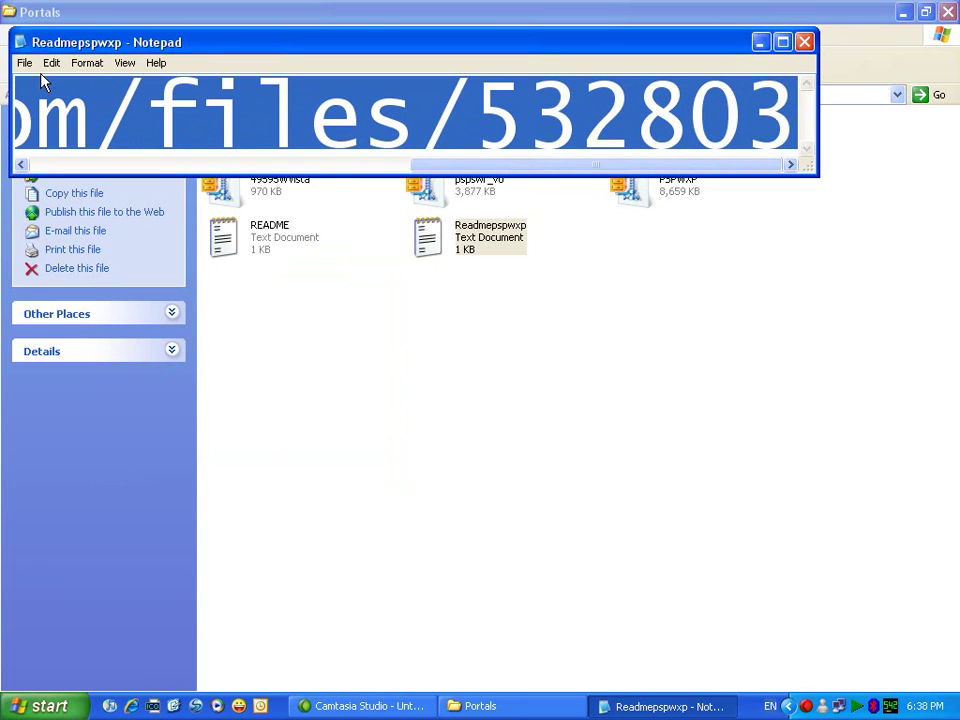
left_click_drag(545, 165, 451, 212)
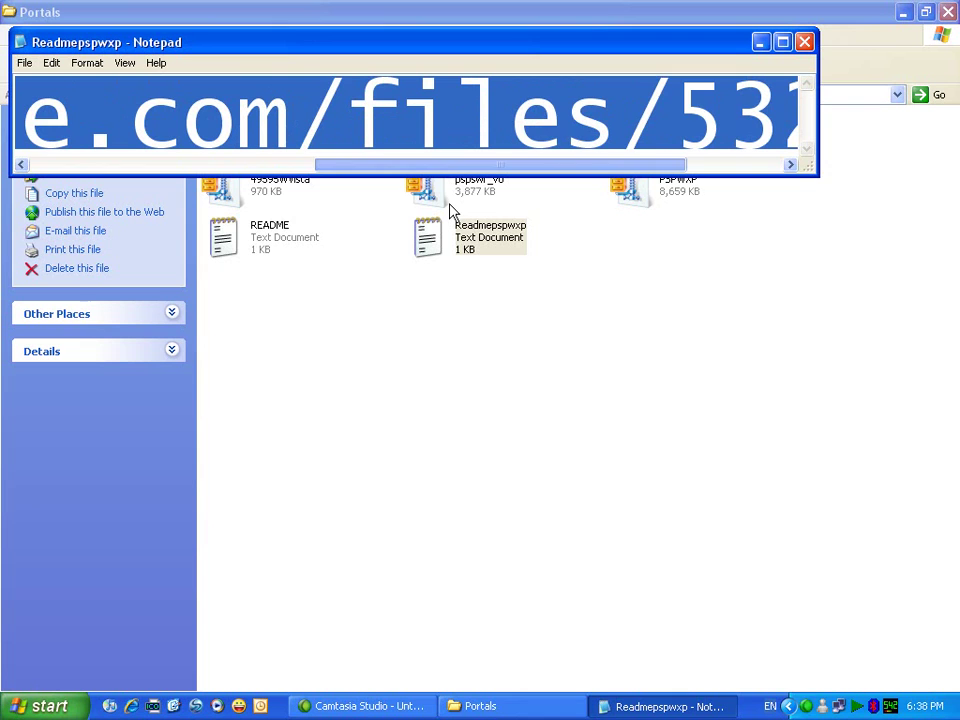
left_click_drag(451, 212, 660, 207)
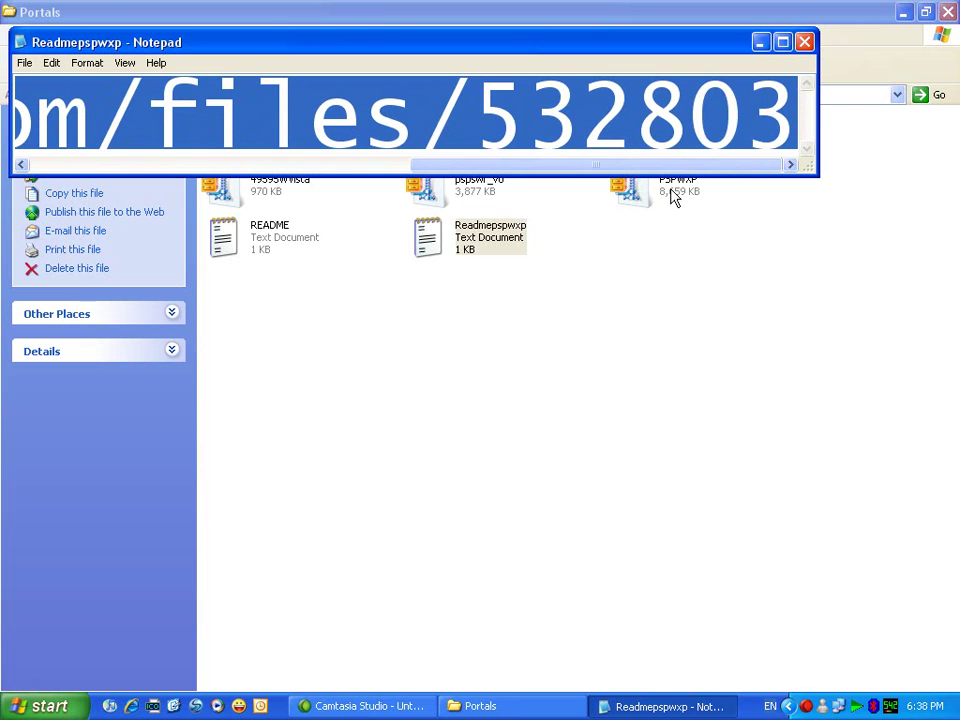
Step: Set the Notepad font size to 8 and close the readme file
left_click(95, 70)
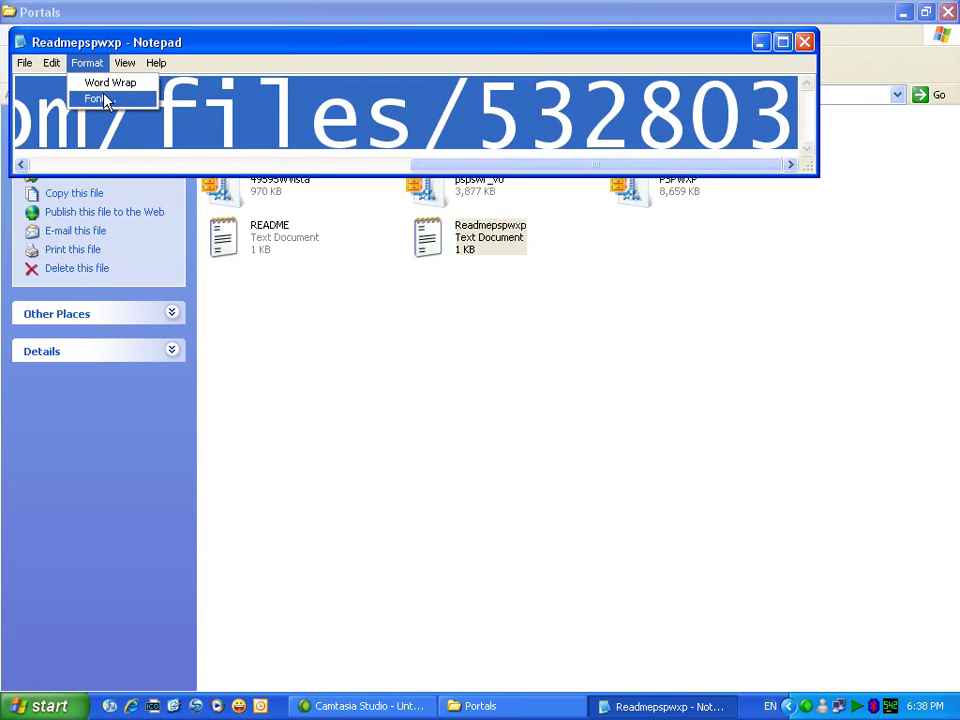
left_click(94, 96)
left_click_drag(341, 285, 343, 246)
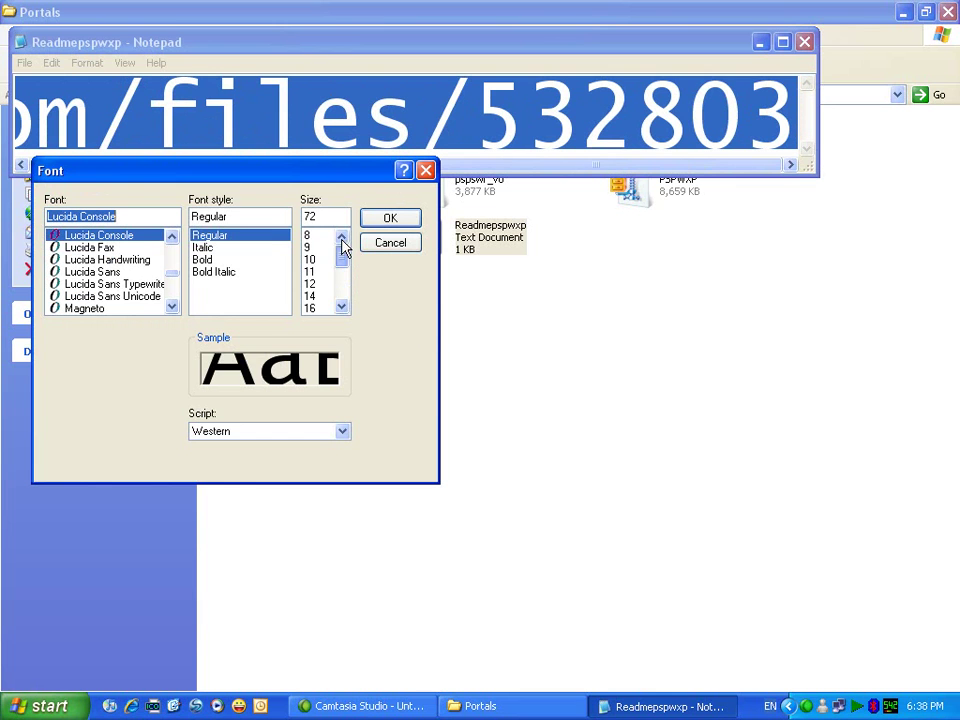
left_click(283, 240)
left_click(308, 235)
left_click(393, 220)
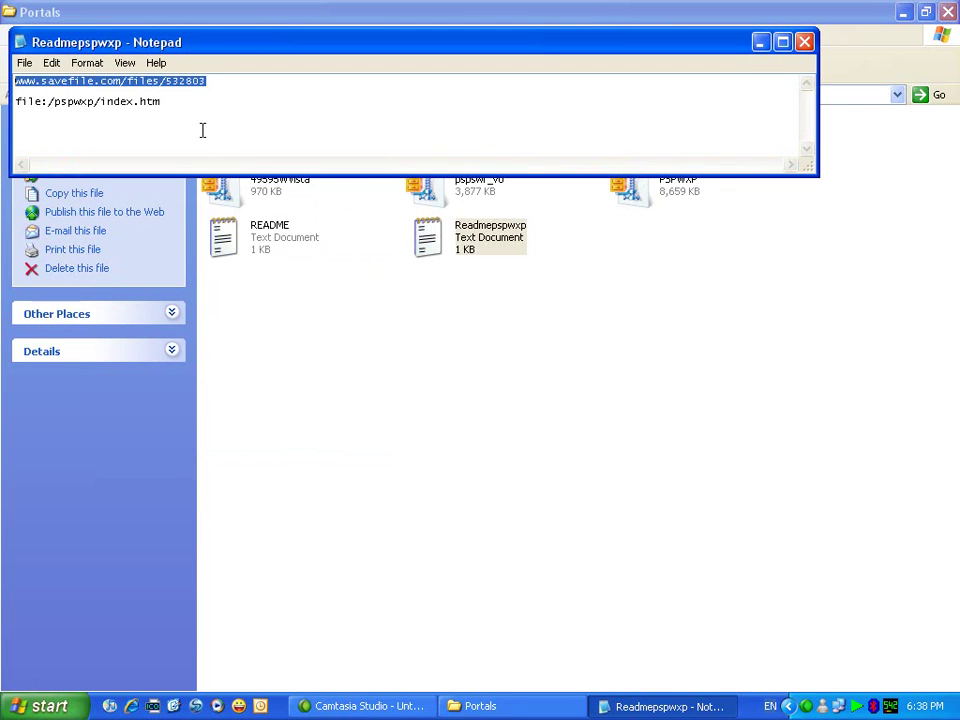
left_click(201, 129)
left_click(804, 43)
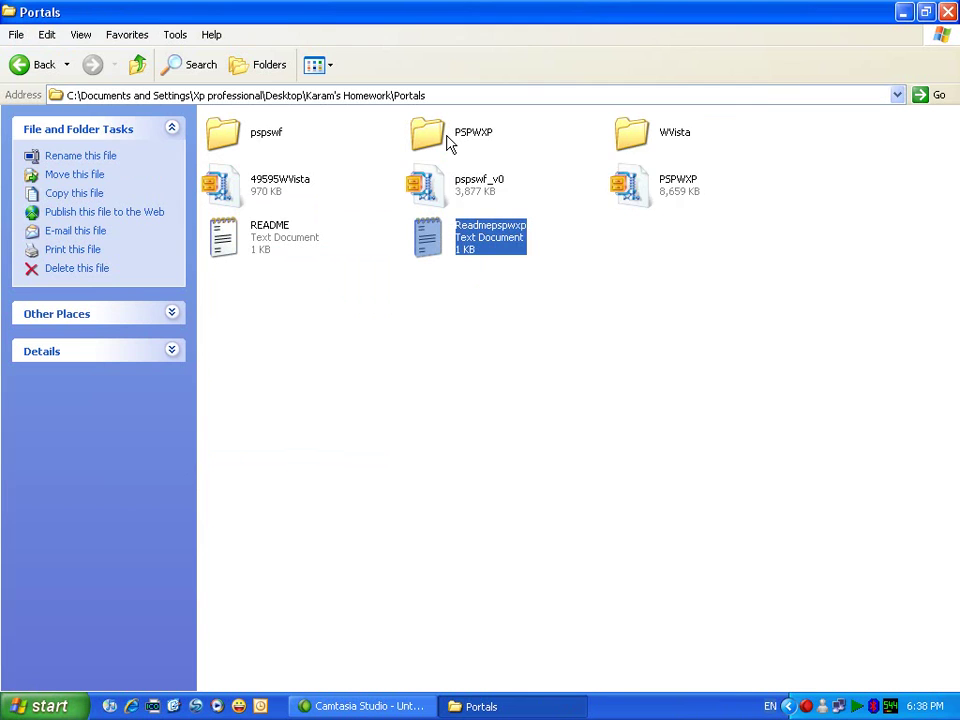
Step: Review the extraction options for the pspswf_v0 archive in the Portals folder
mouse_move(484, 192)
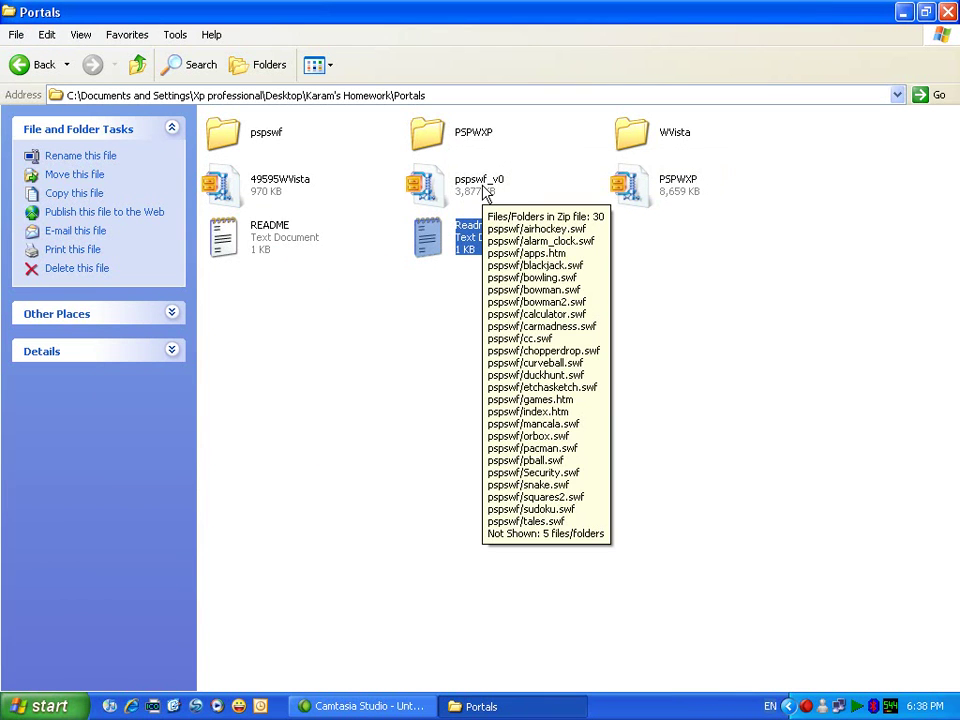
right_click(489, 186)
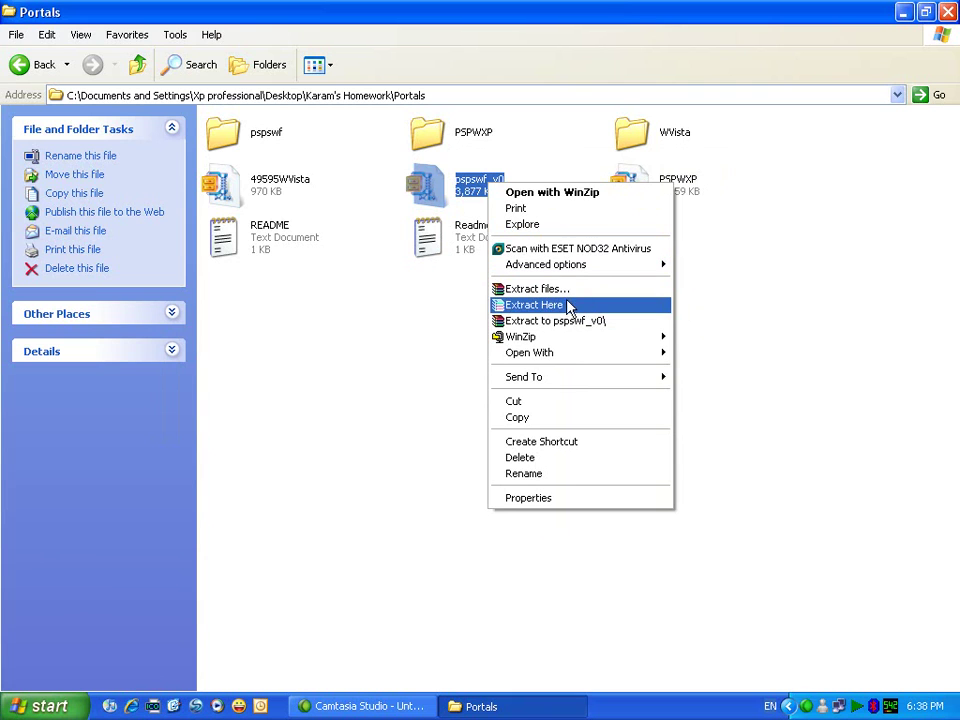
left_click(565, 305)
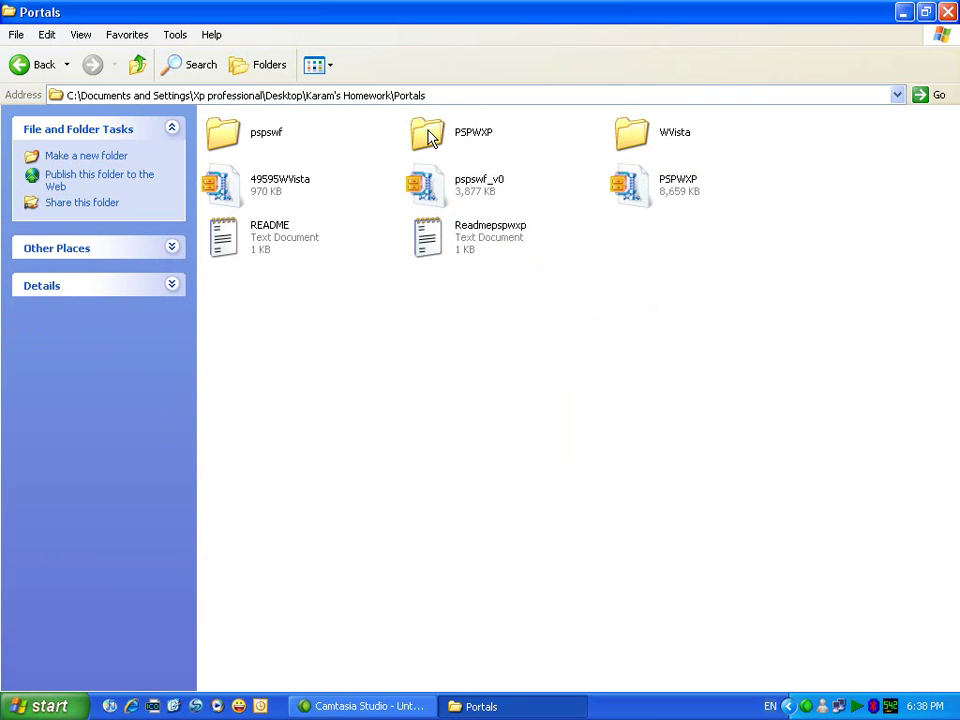
mouse_move(426, 137)
mouse_move(481, 140)
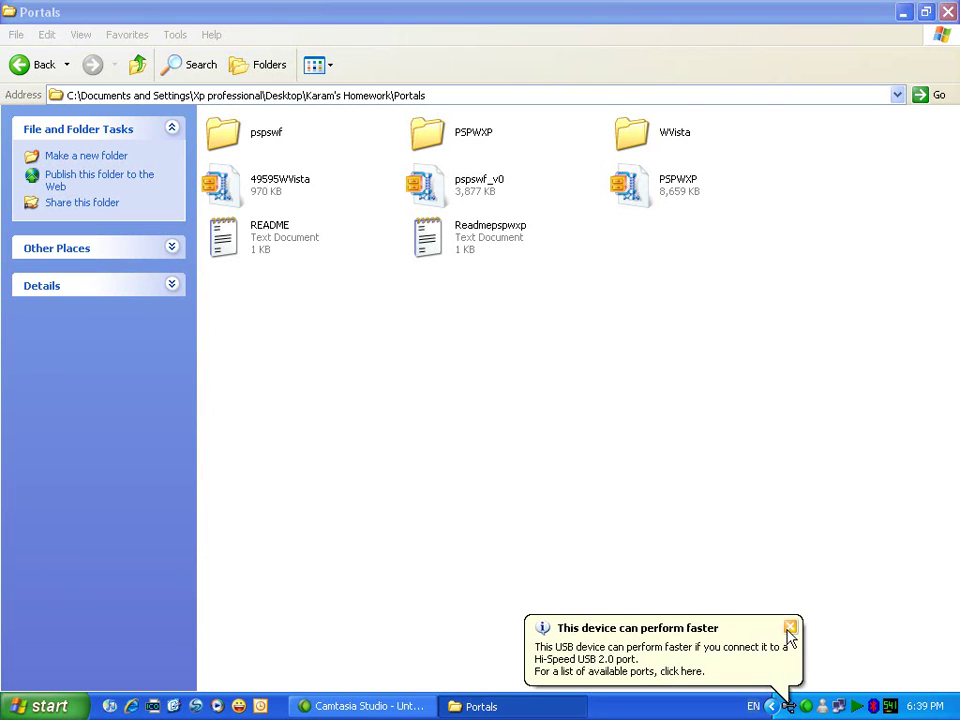
Step: Dismiss the USB speed notice, open Removable Disk (F:) to view its files, and move its window clear of the Portals folders
left_click(790, 627)
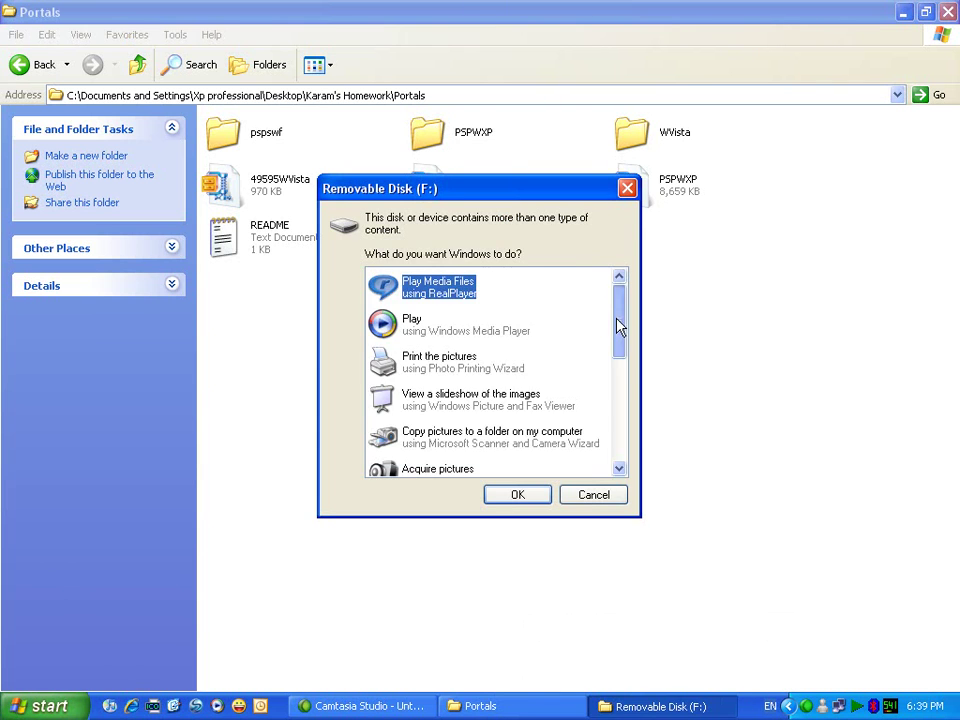
left_click_drag(619, 326, 619, 495)
double_click(497, 414)
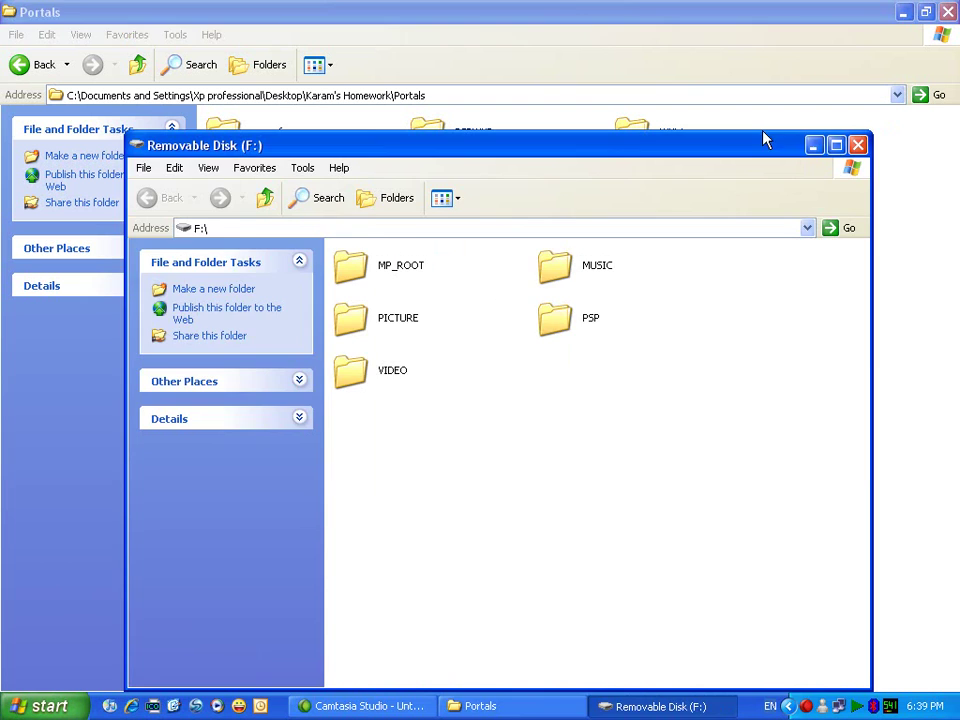
left_click(577, 9)
left_click(669, 705)
left_click_drag(568, 163, 570, 228)
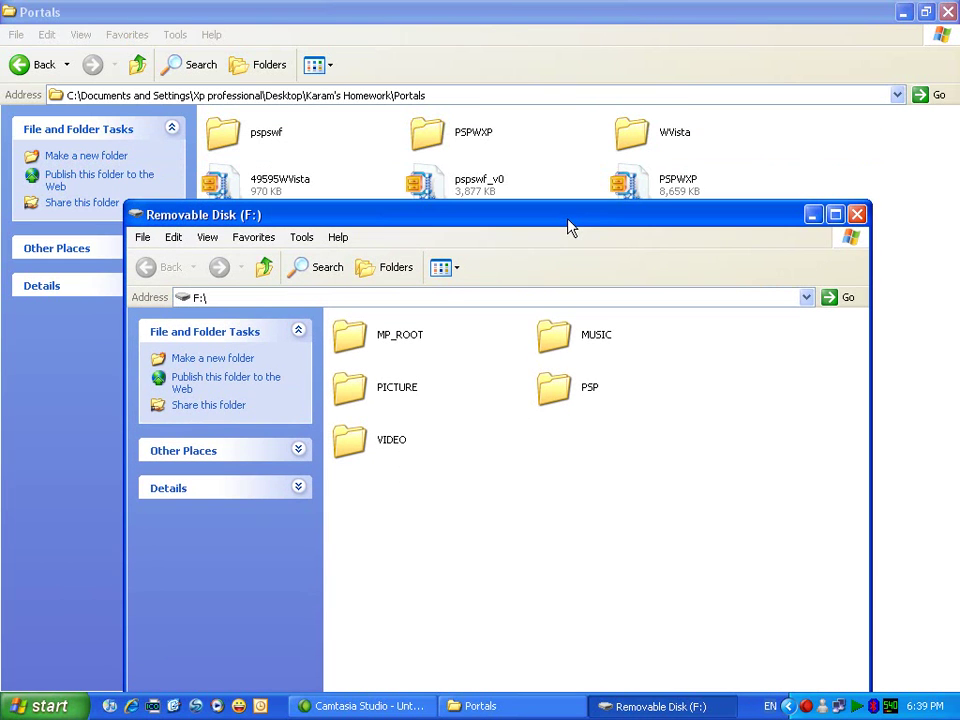
Step: Copy the PSPWXP folder from Portals into the root of Removable Disk (F:)
right_click(456, 136)
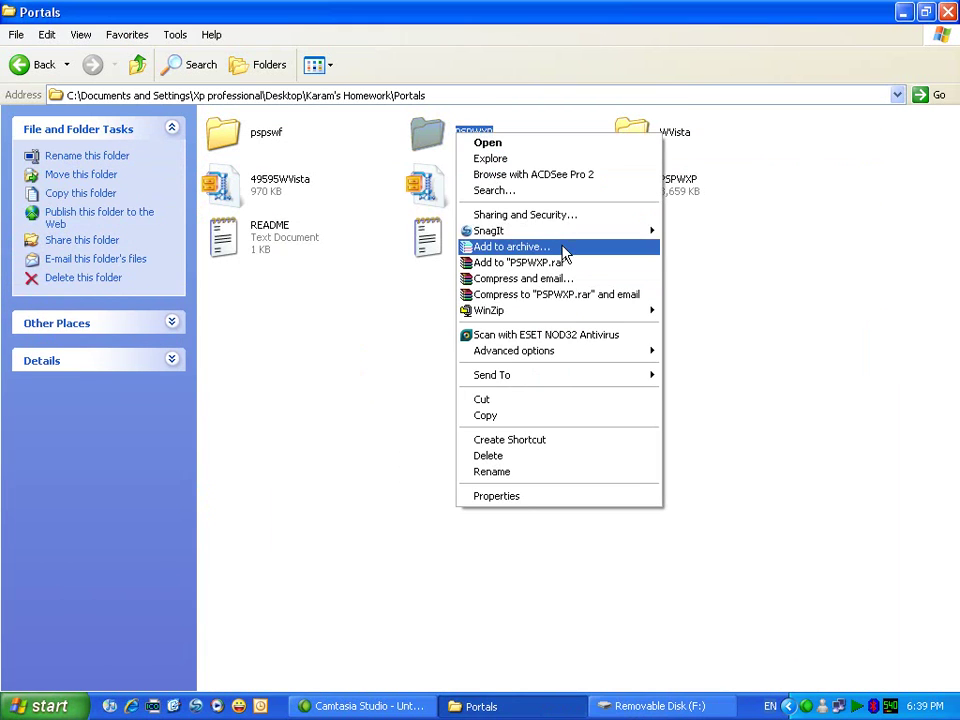
left_click(497, 418)
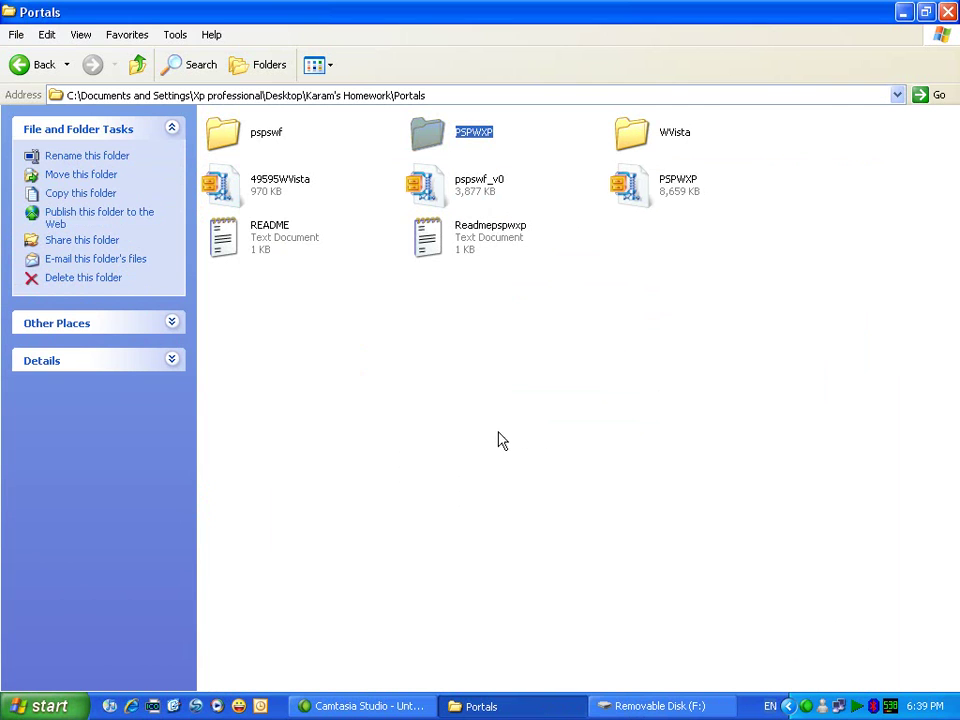
left_click(645, 705)
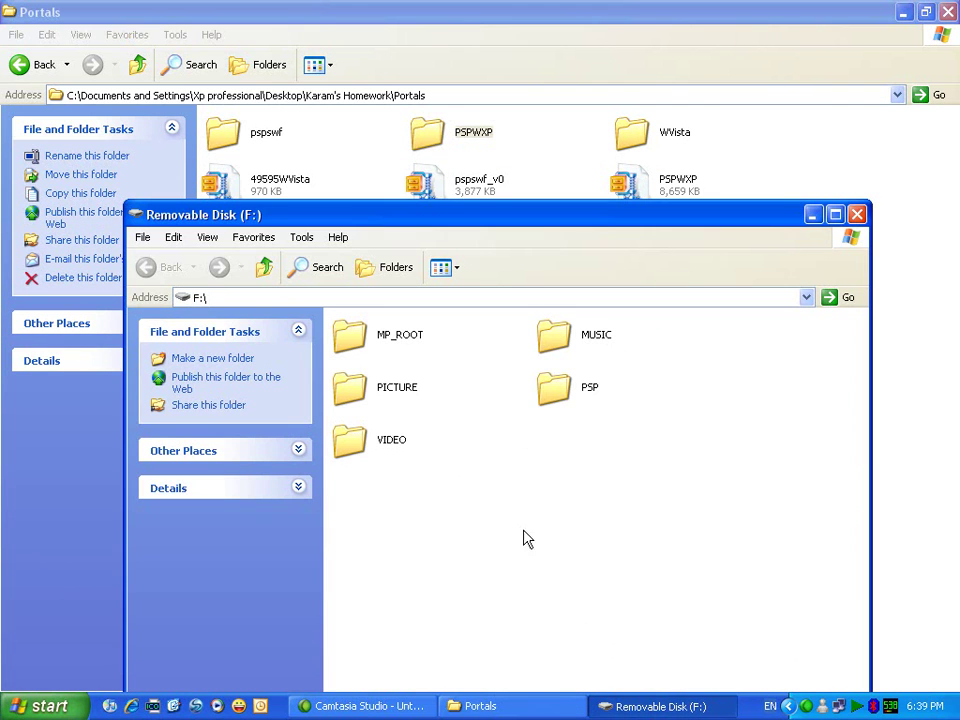
right_click(509, 458)
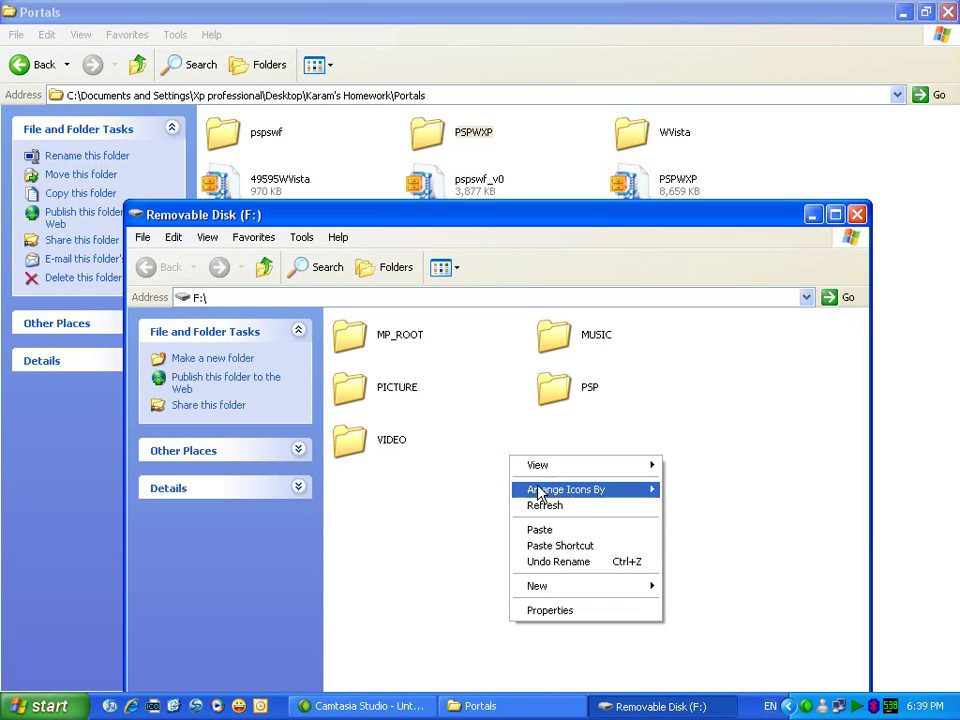
left_click(566, 529)
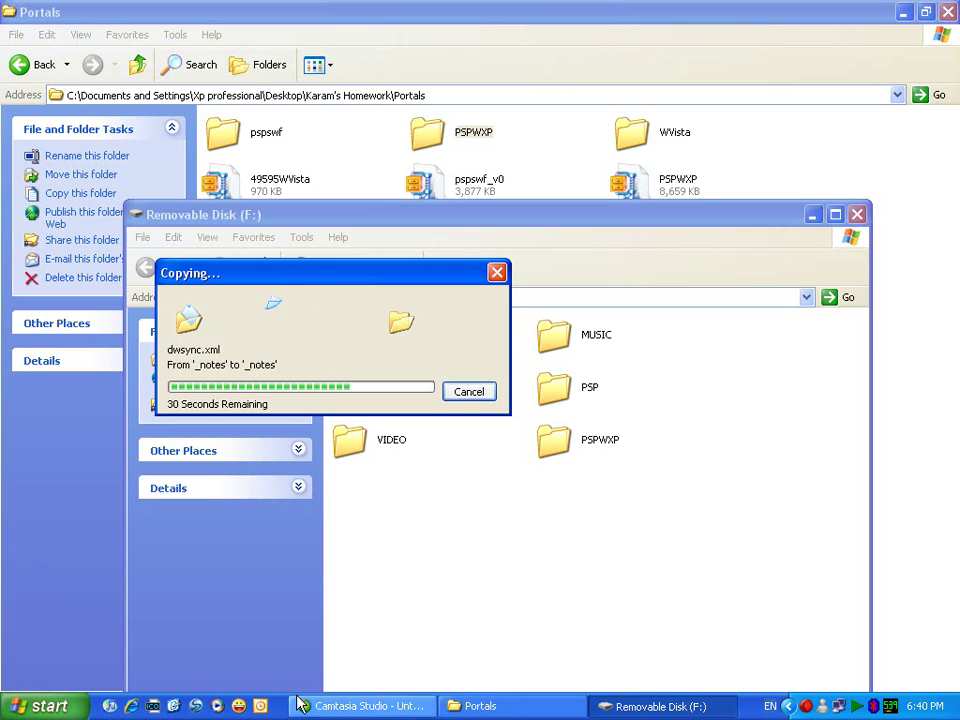
left_click(8, 706)
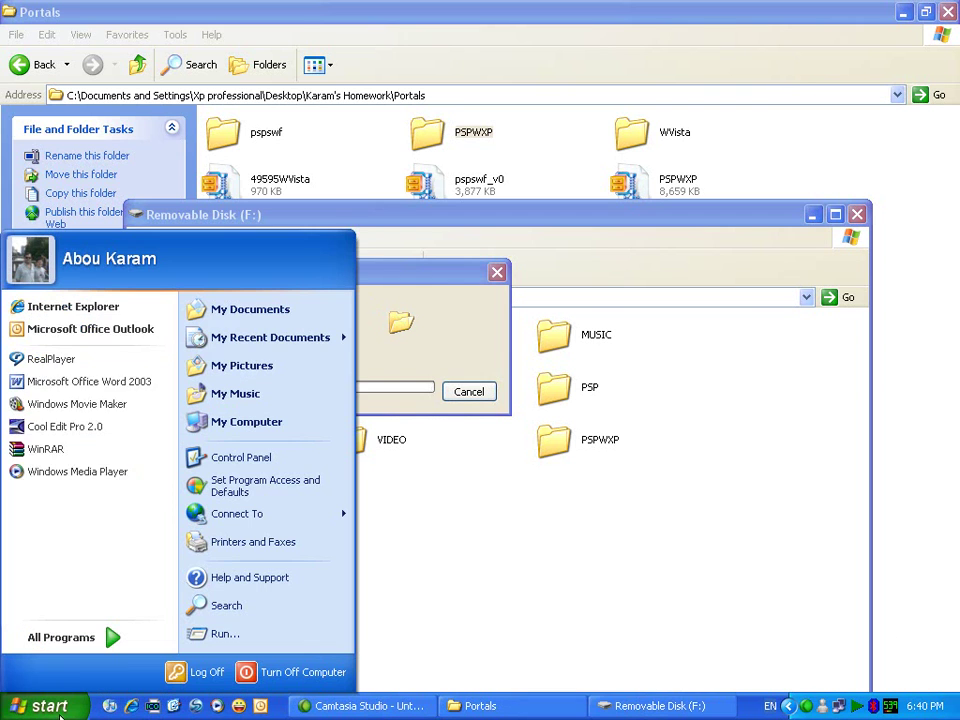
left_click(439, 282)
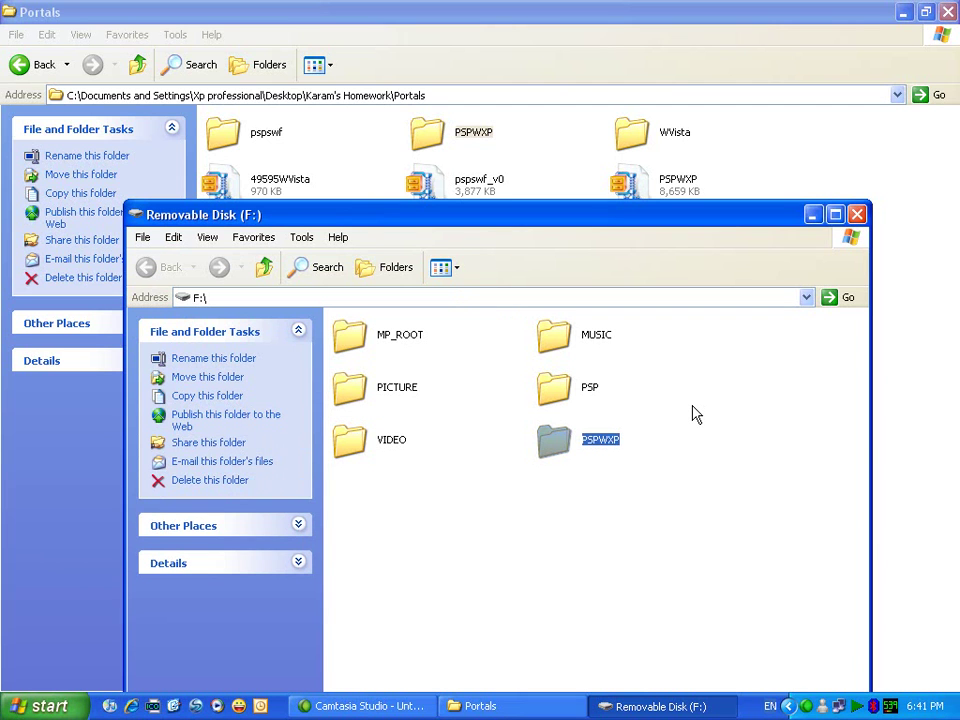
Step: Deselect the copied PSPWXP folder and close the Removable Disk (F:) and Portals windows
left_click(620, 522)
left_click(857, 214)
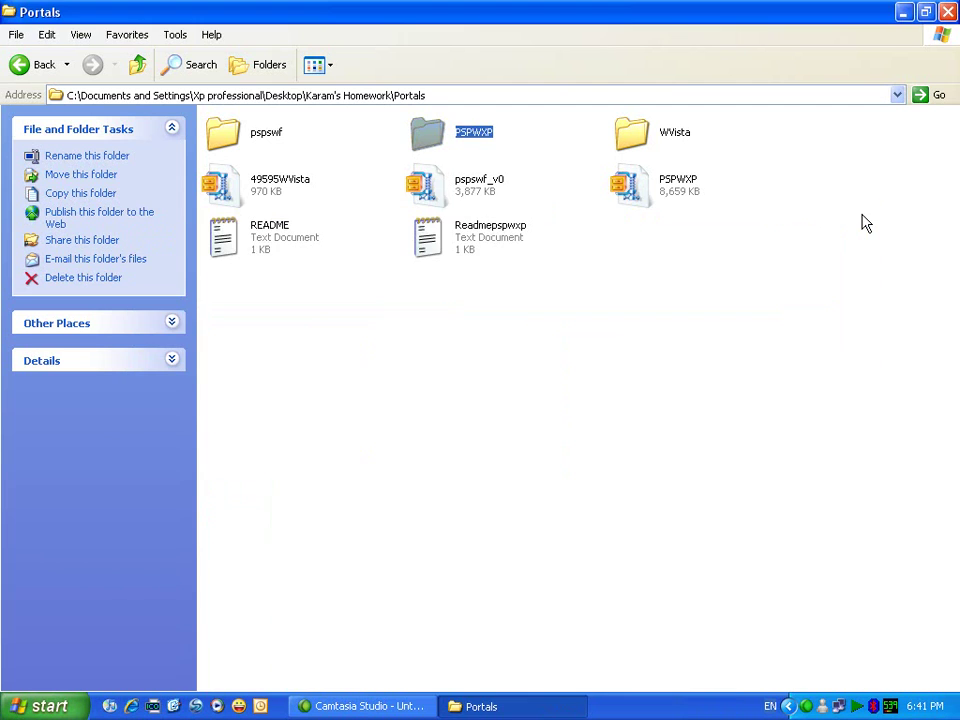
key("alt+F4")
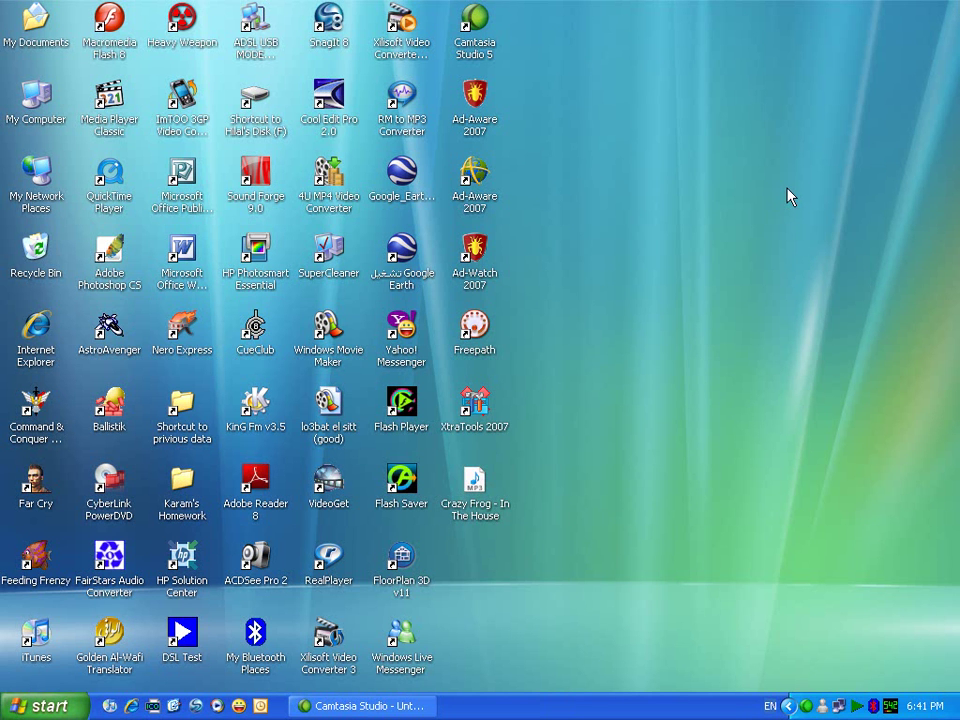